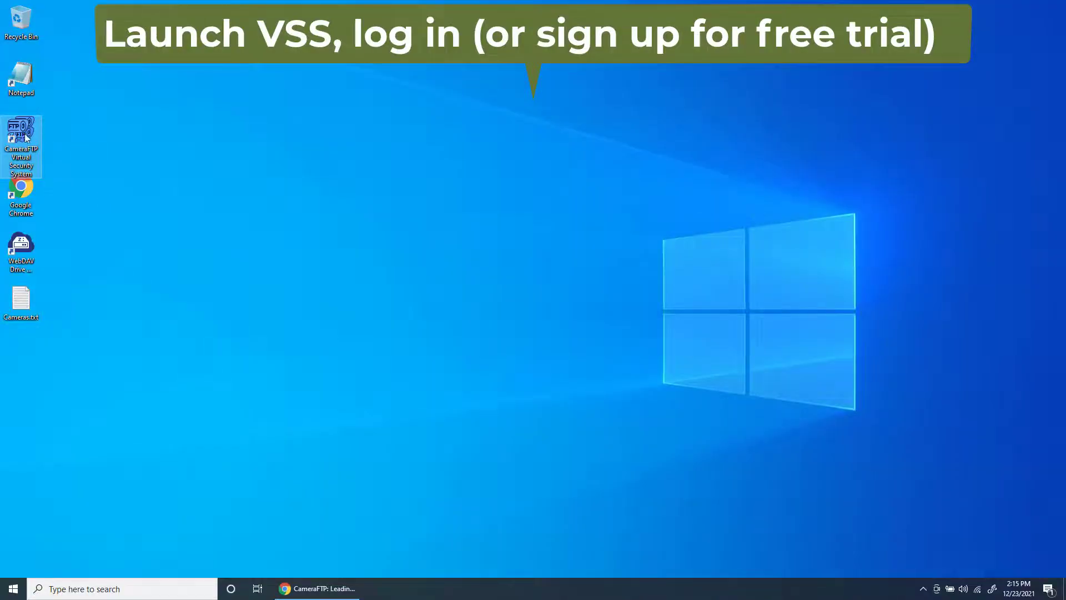
Launch CameraFTP VSS from its desktop icon and begin adding a new camera
{"action": "double_click", "coordinate": [24, 135]}
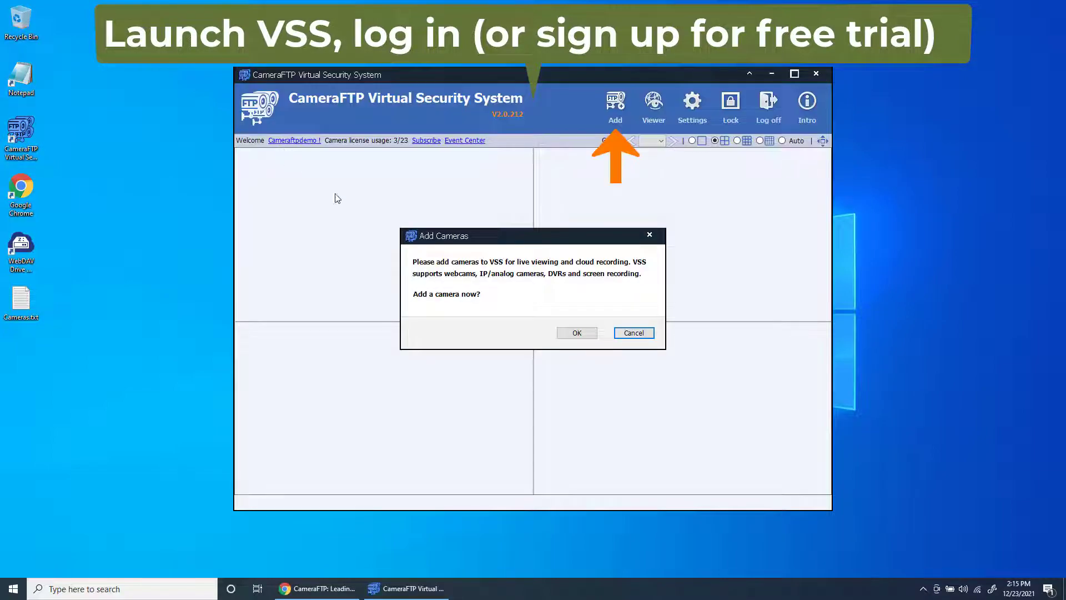
{"action": "left_click", "coordinate": [577, 332]}
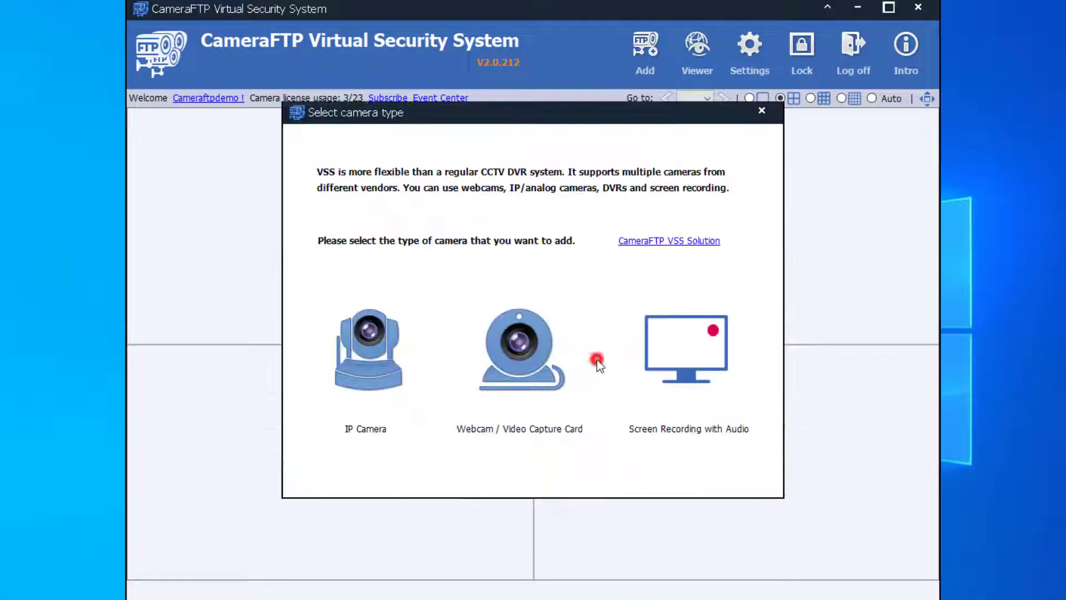
Choose IP Camera, scan the local network, and select the Amcrest IP3M-943B at 192.168.0.112
{"action": "left_click", "coordinate": [406, 340]}
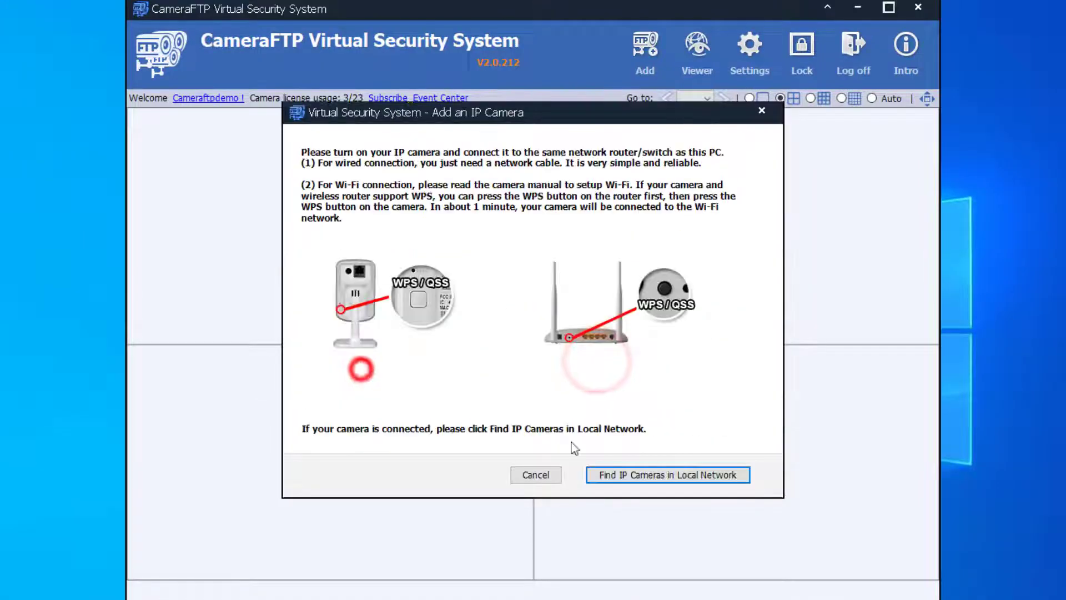
{"action": "left_click", "coordinate": [660, 474]}
{"action": "left_click", "coordinate": [414, 231]}
{"action": "left_click", "coordinate": [731, 233]}
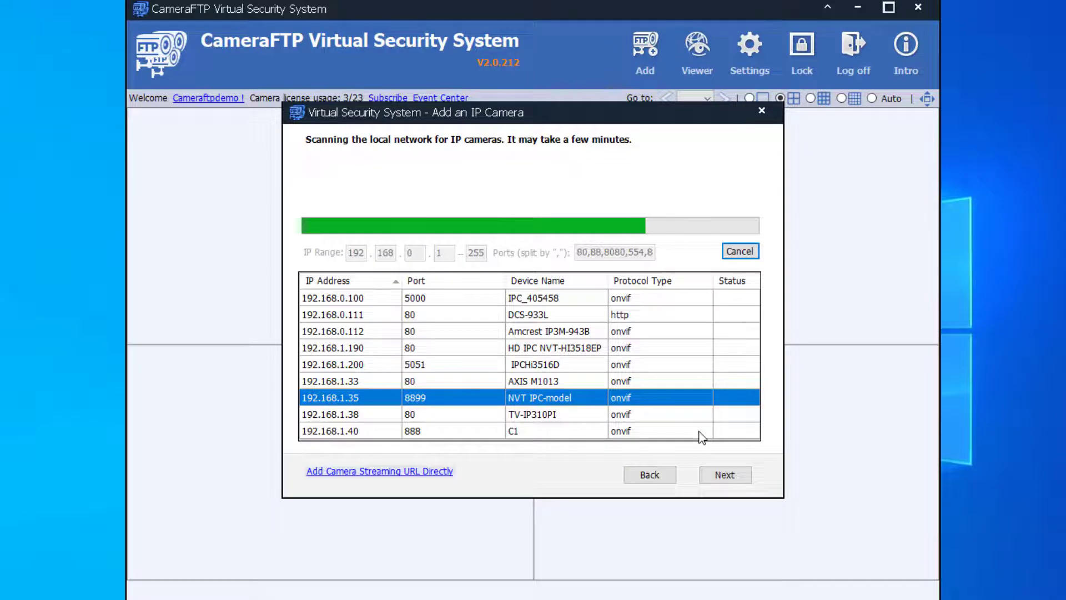
{"action": "left_click", "coordinate": [535, 332]}
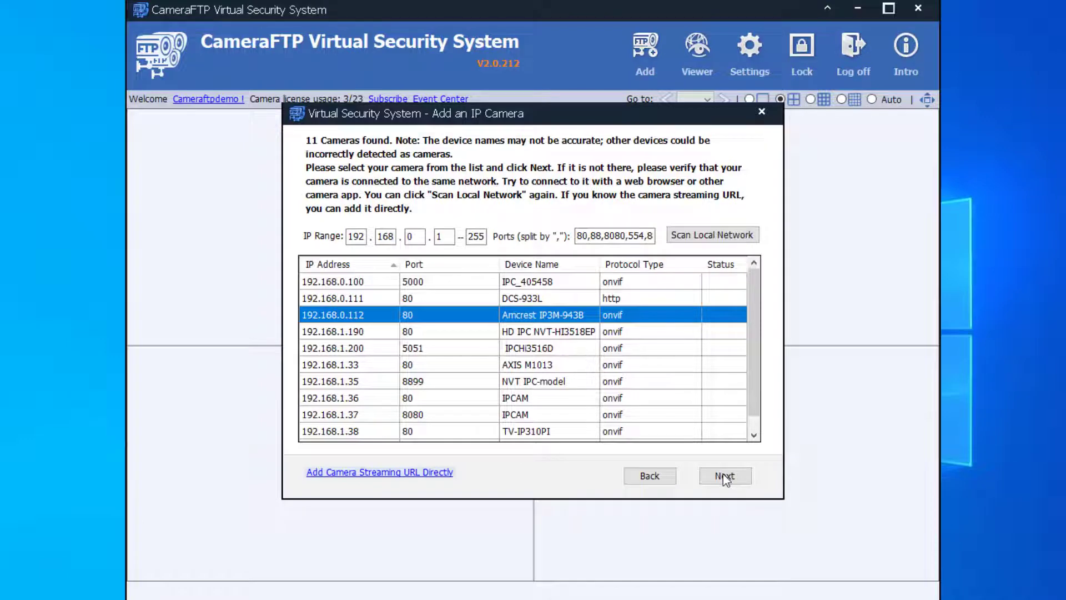
{"action": "left_click", "coordinate": [725, 479]}
Log in to the camera with username admin and its password, and confirm the 1920x1080 RTSP stream
{"action": "left_click", "coordinate": [377, 189]}
{"action": "type", "text": "admin"}
{"action": "key", "text": "Tab"}
{"action": "type", "text": "••••••••••"}
{"action": "left_click", "coordinate": [722, 473]}
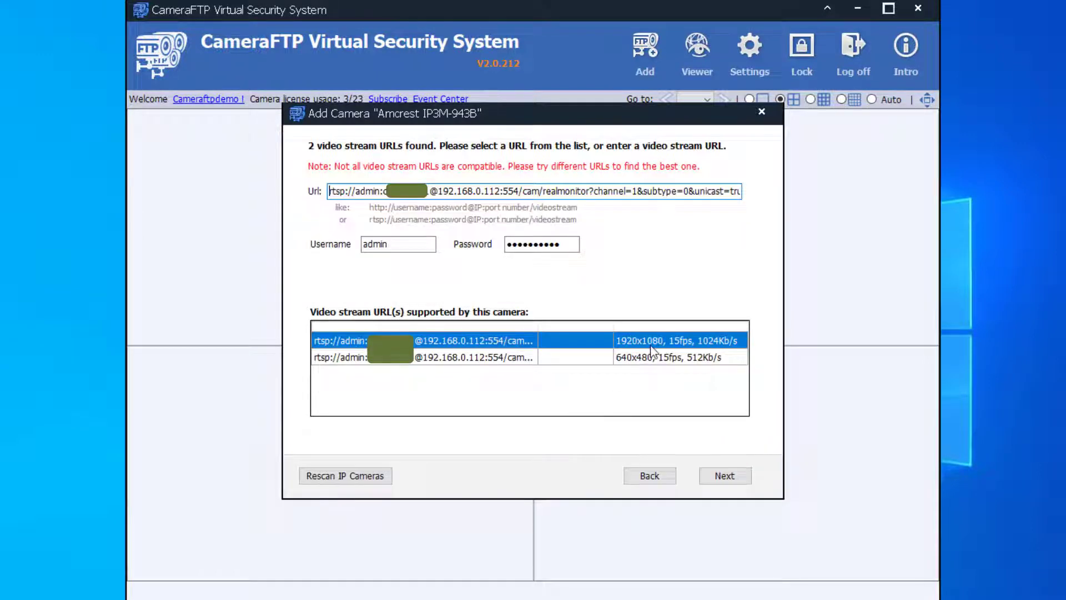
{"action": "left_click", "coordinate": [723, 473]}
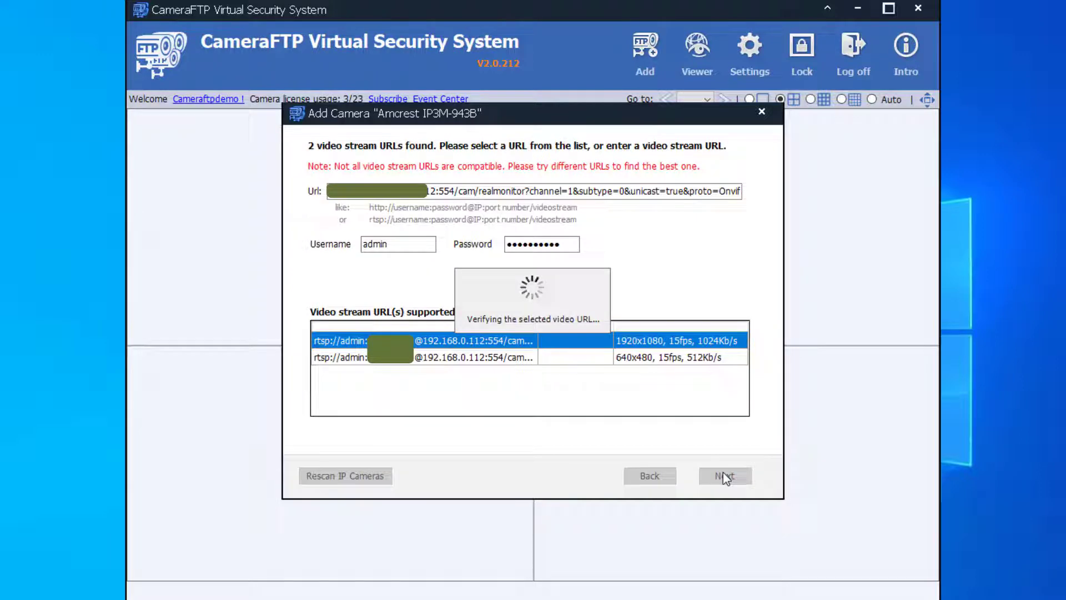
{"action": "left_click", "coordinate": [588, 352]}
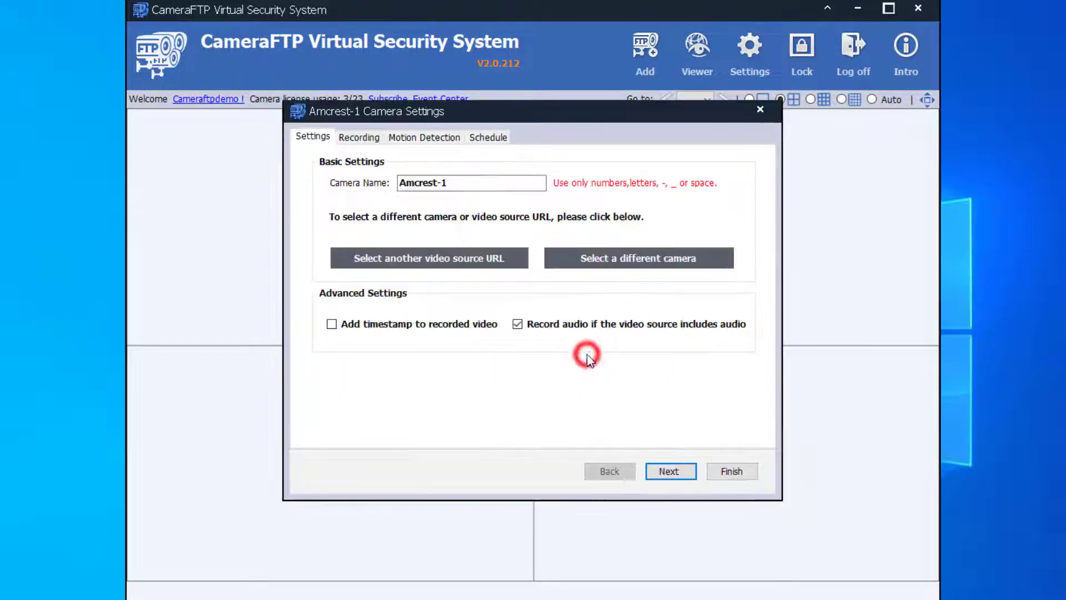
Accept the default settings, recording and schedule pages to finish adding Amcrest-1
{"action": "left_click", "coordinate": [681, 471]}
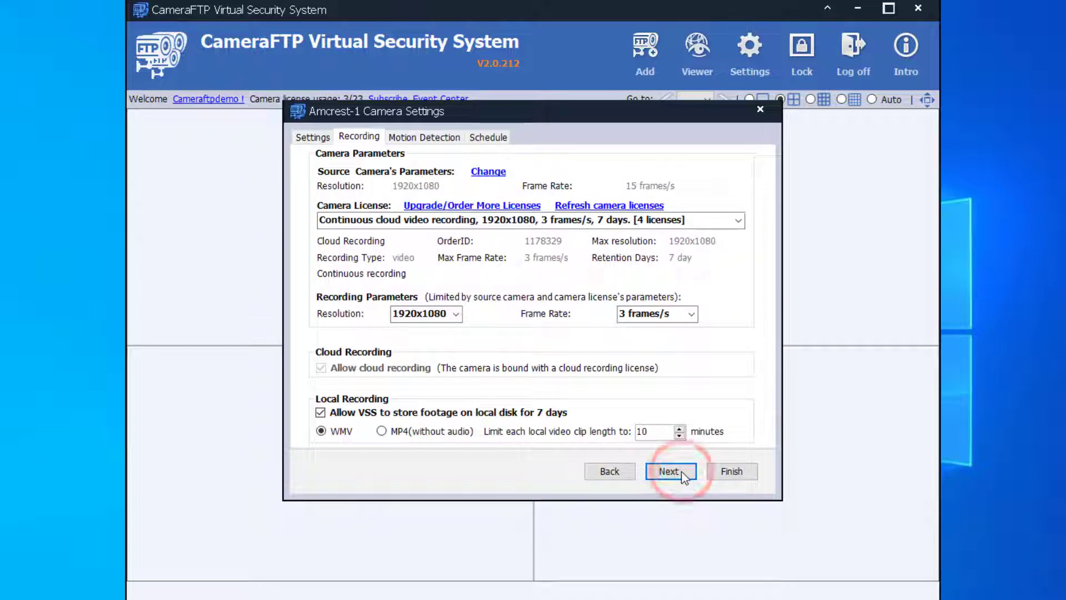
{"action": "left_click", "coordinate": [672, 471]}
{"action": "left_click", "coordinate": [672, 470]}
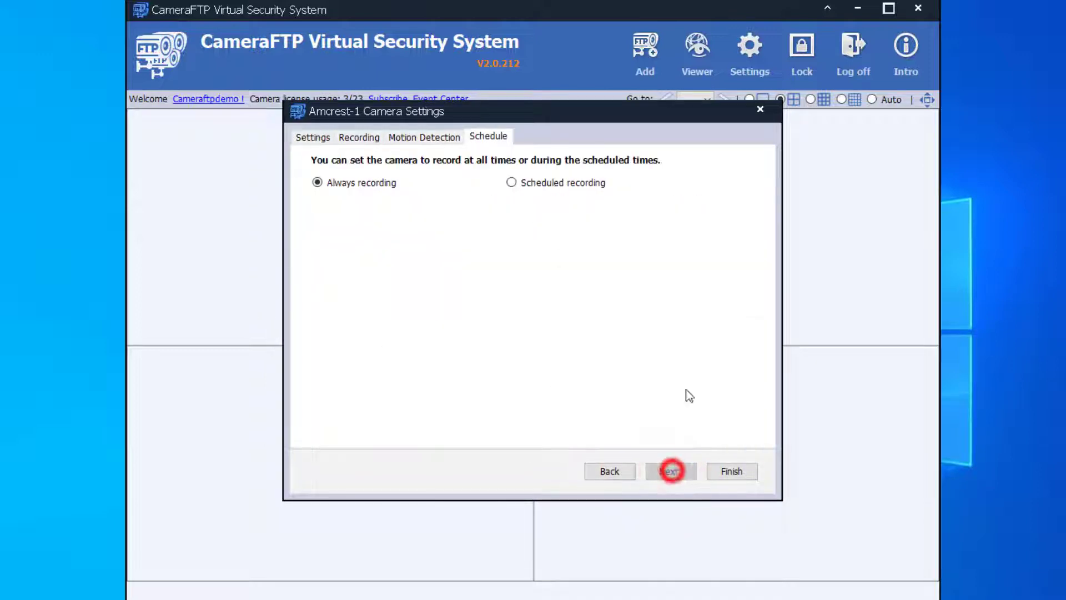
{"action": "key", "text": "Return"}
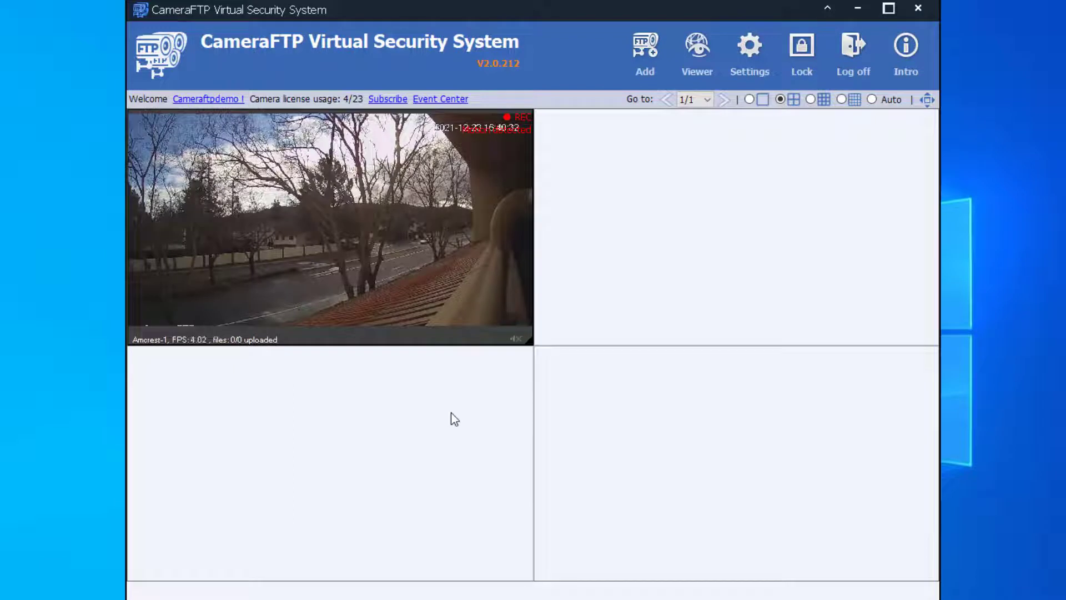
{"action": "mouse_move", "coordinate": [425, 317]}
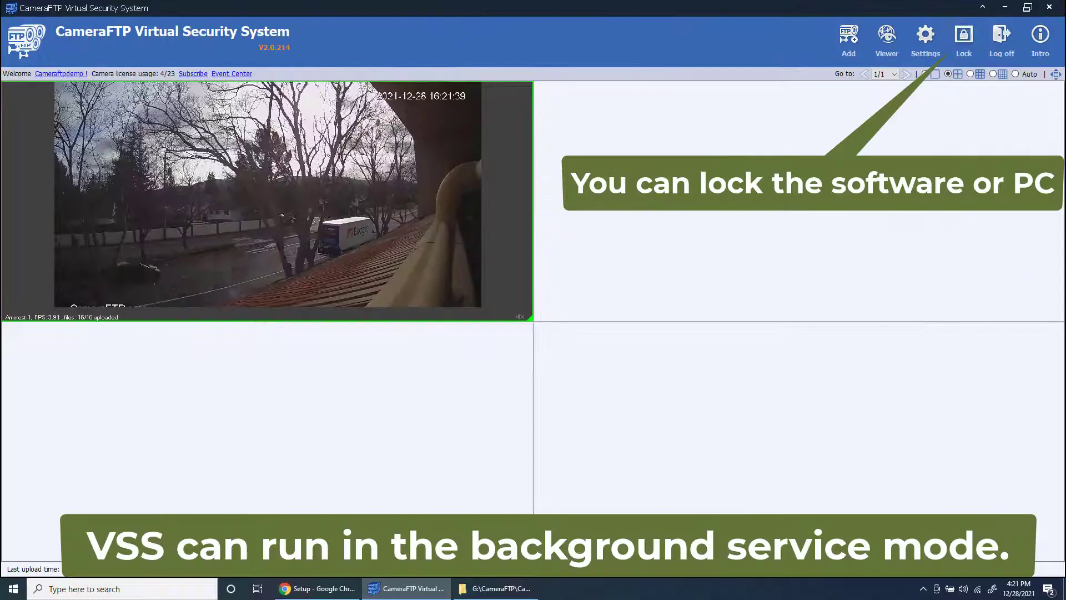
{"action": "left_click", "coordinate": [964, 38]}
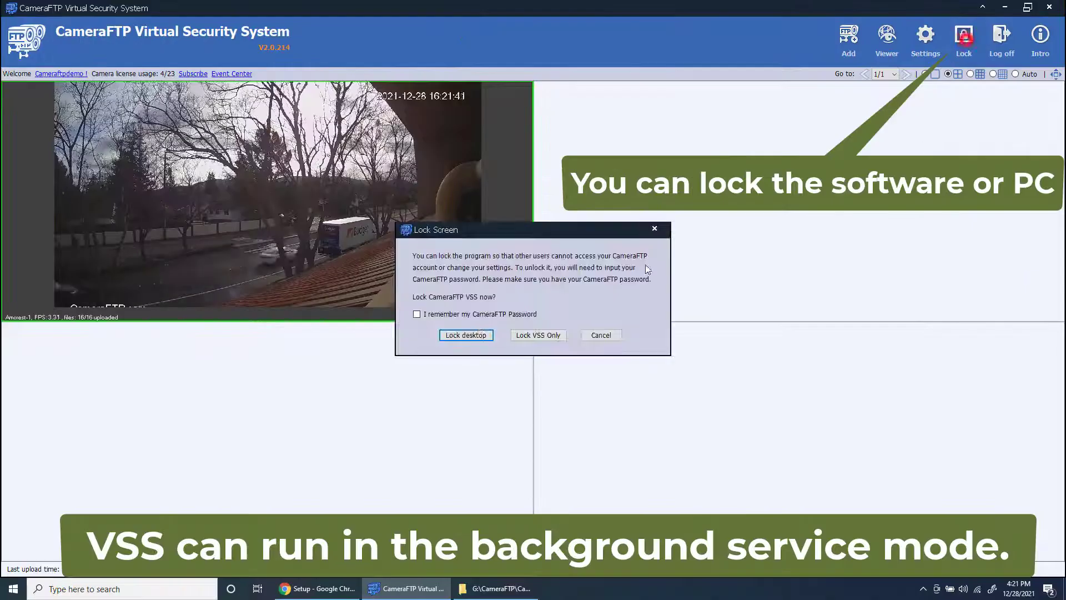
Lock only VSS with the CameraFTP password, then unlock it with the same password
{"action": "left_click", "coordinate": [529, 334]}
{"action": "left_click", "coordinate": [526, 303]}
{"action": "type", "text": "••••••••••••"}
{"action": "key", "text": "Return"}
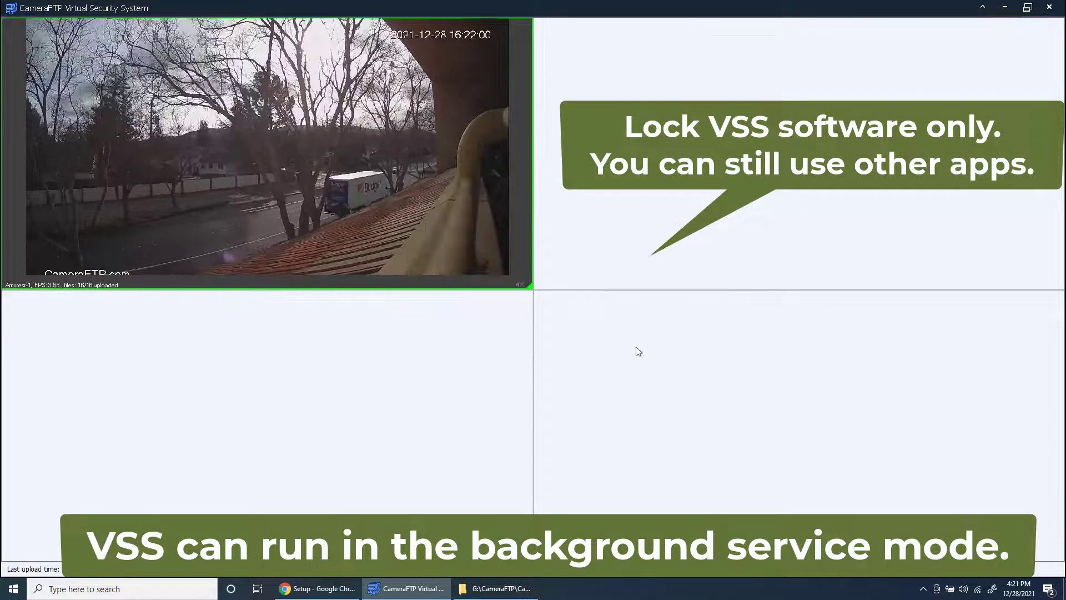
{"action": "left_click", "coordinate": [478, 587]}
{"action": "left_click", "coordinate": [780, 68]}
{"action": "left_click", "coordinate": [495, 302]}
{"action": "type", "text": "••••••••••••"}
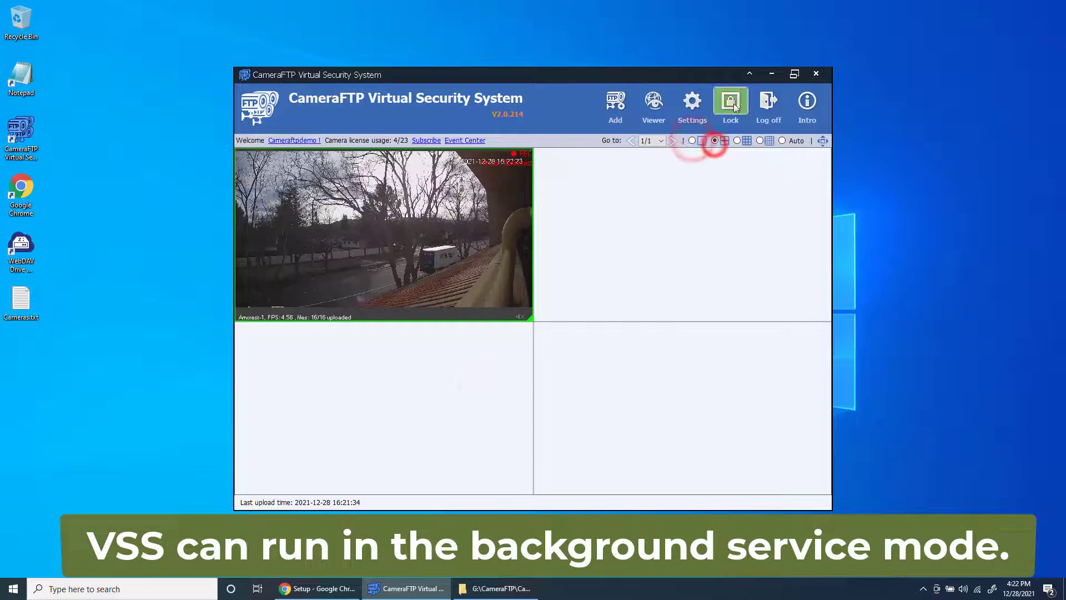
Lock the whole desktop with the CameraFTP password remembered, then unlock it with the password
{"action": "left_click", "coordinate": [731, 101]}
{"action": "left_click", "coordinate": [417, 313]}
{"action": "left_click", "coordinate": [465, 335]}
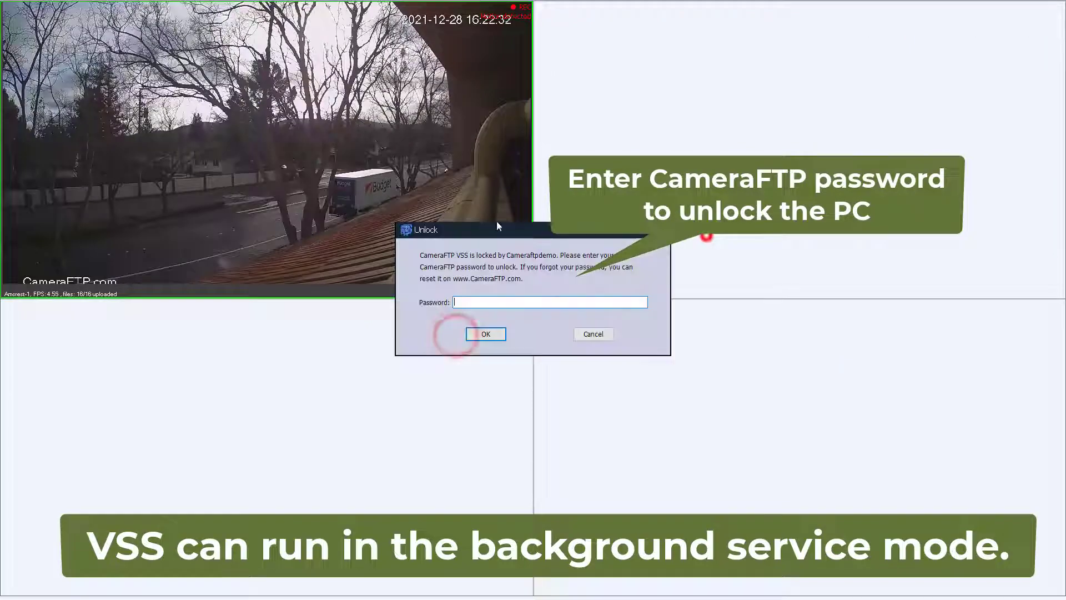
{"action": "left_click", "coordinate": [520, 303]}
{"action": "type", "text": "••••••••••••••"}
{"action": "key", "text": "Return"}
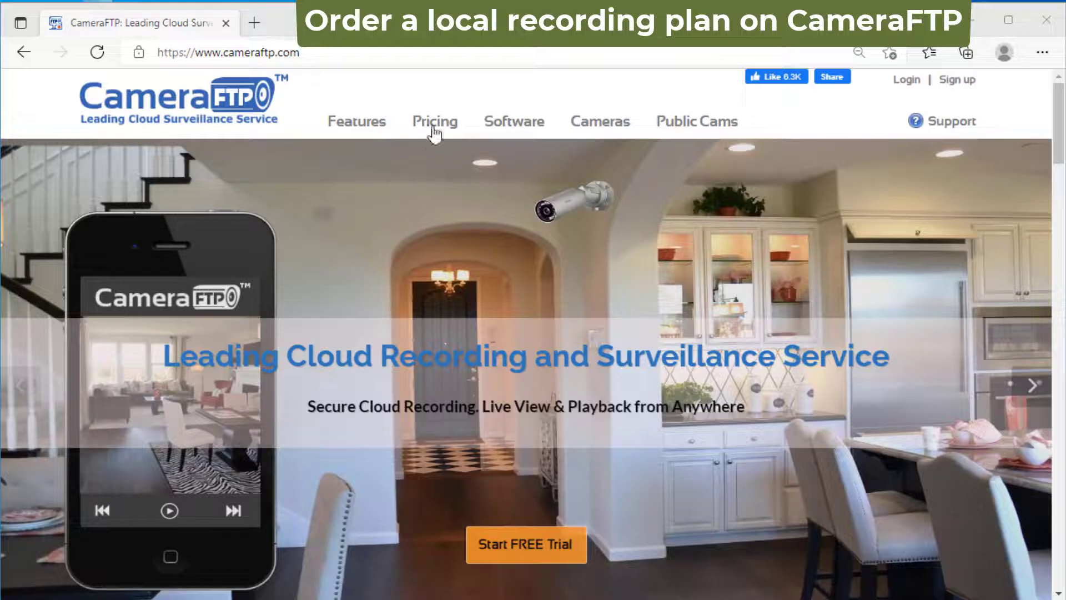
{"action": "left_click", "coordinate": [436, 124]}
Show the VSS Local Recording pricing tab and scroll to the yearly per-camera plans
{"action": "left_click", "coordinate": [666, 379]}
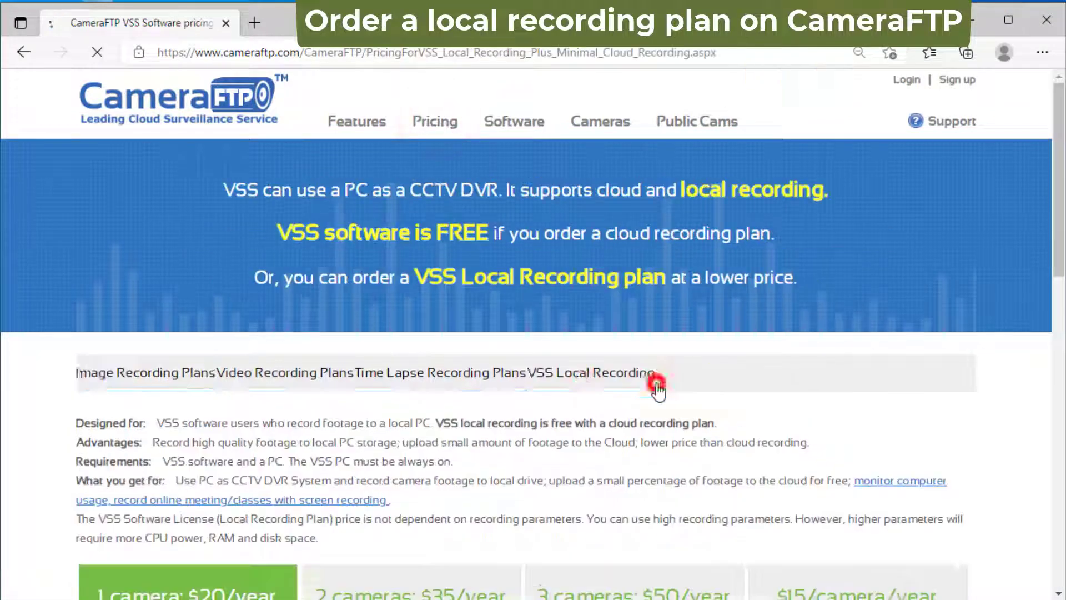
{"action": "scroll", "coordinate": [944, 311], "scroll_direction": "down", "scroll_amount": 1}
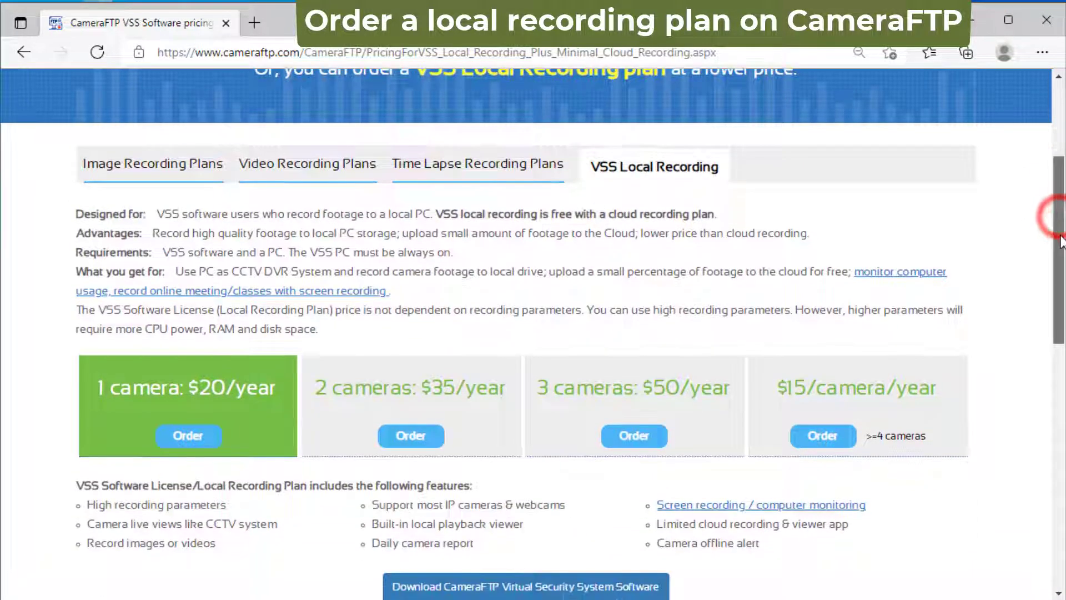
{"action": "scroll", "coordinate": [1058, 250], "scroll_direction": "down", "scroll_amount": 1}
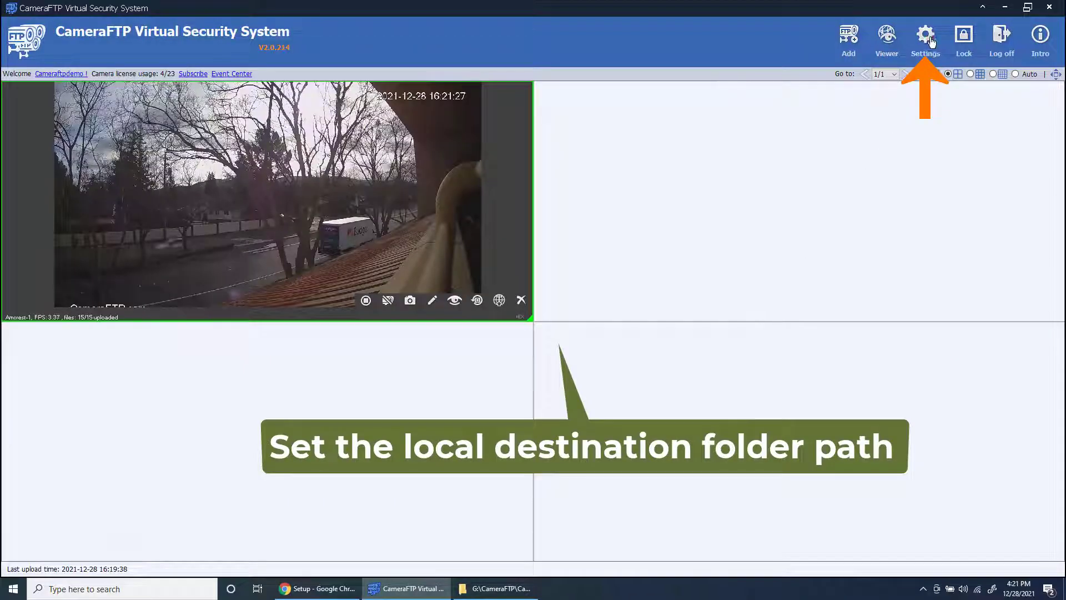
Set the local storage folder to G:\CameraFTP\ with 7-day retention and close Settings
{"action": "left_click", "coordinate": [925, 35]}
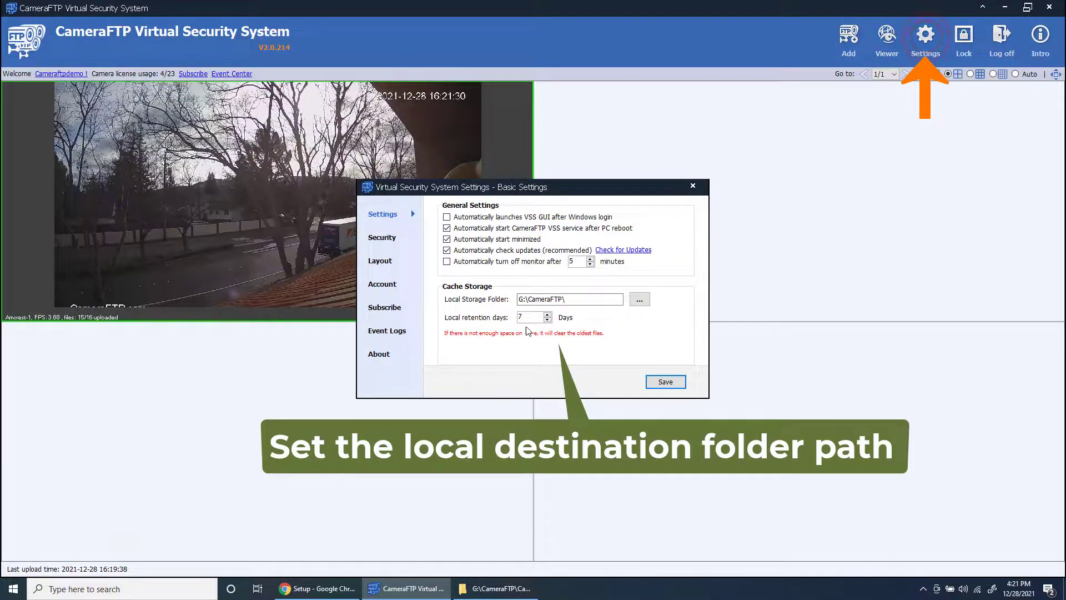
{"action": "left_click", "coordinate": [576, 299]}
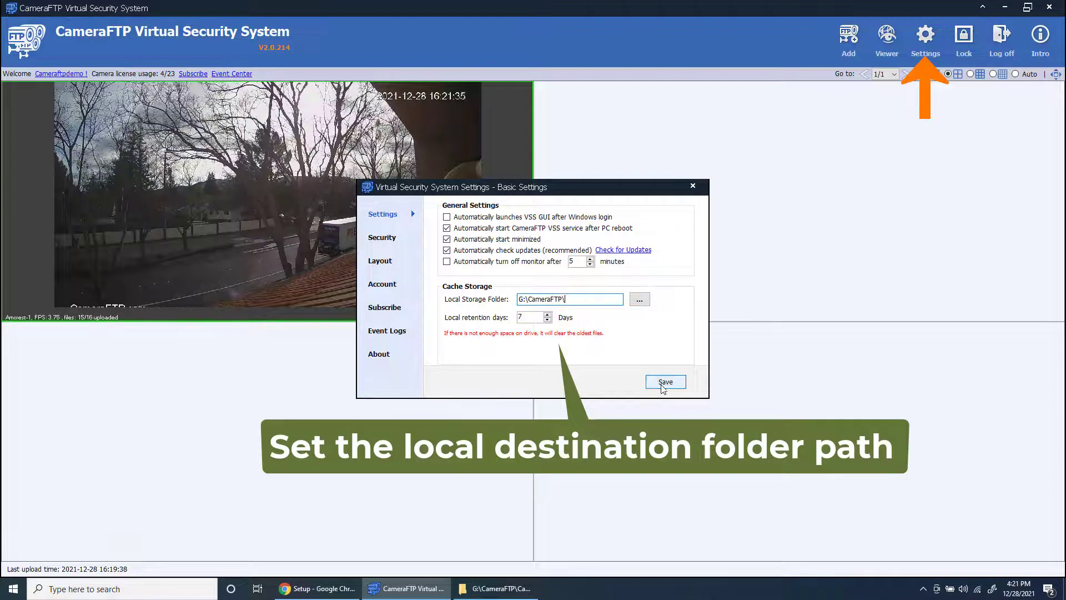
{"action": "left_click", "coordinate": [692, 185]}
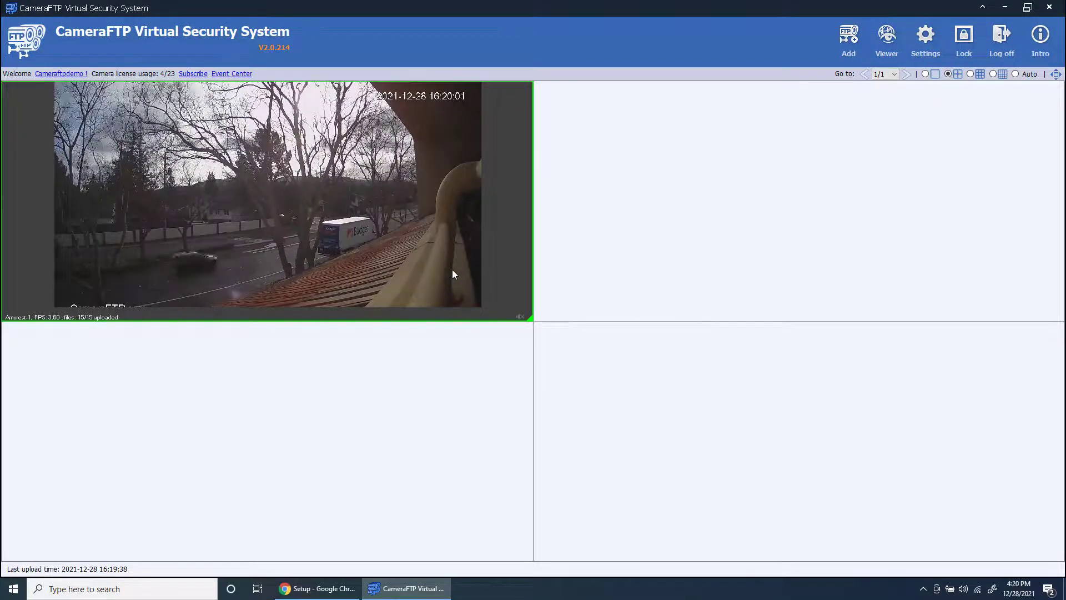
Open the recorded footage viewer for the Amcrest-1 camera
{"action": "left_click", "coordinate": [434, 243]}
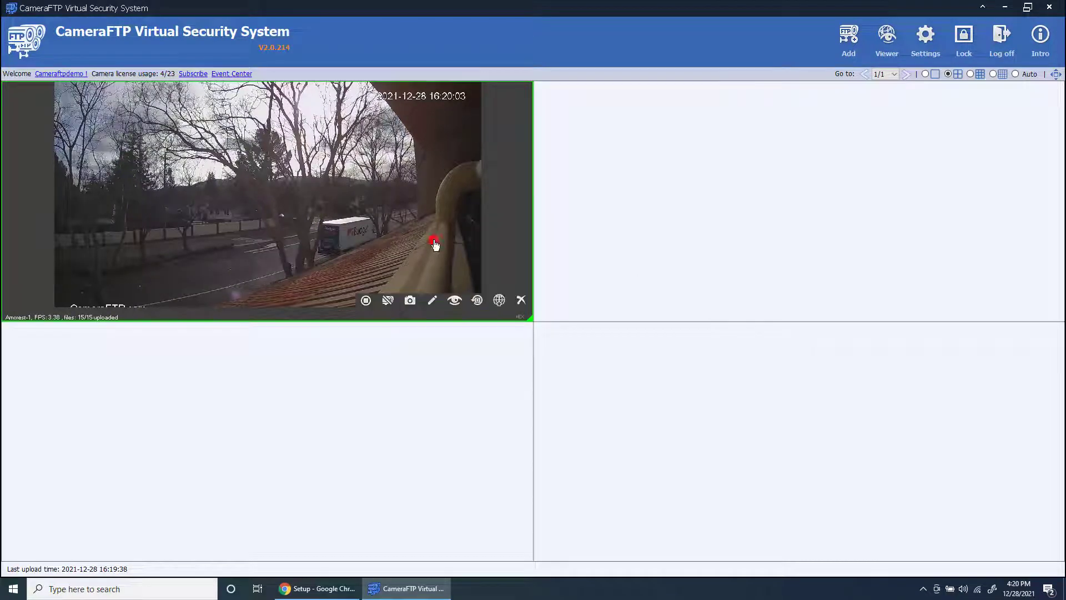
{"action": "left_click", "coordinate": [477, 301]}
{"action": "left_click", "coordinate": [383, 458]}
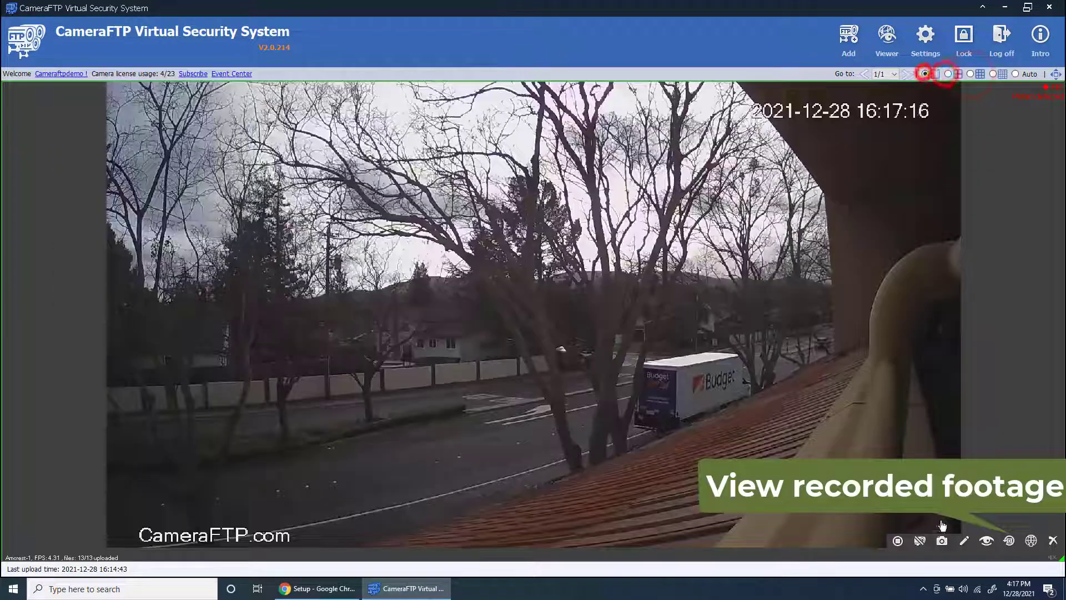
{"action": "left_click", "coordinate": [1009, 540]}
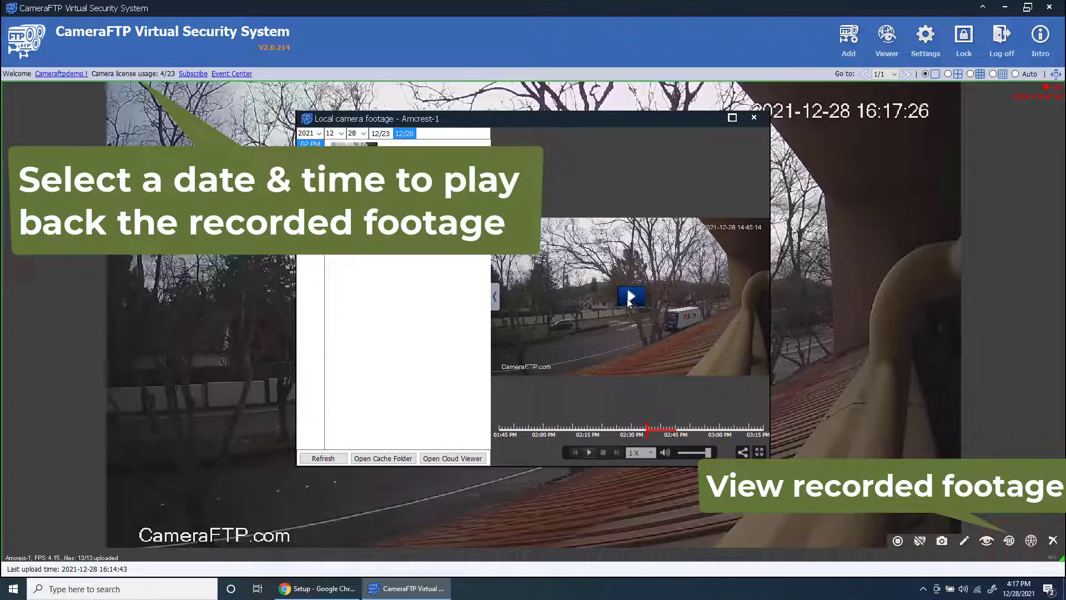
{"action": "left_click", "coordinate": [629, 297]}
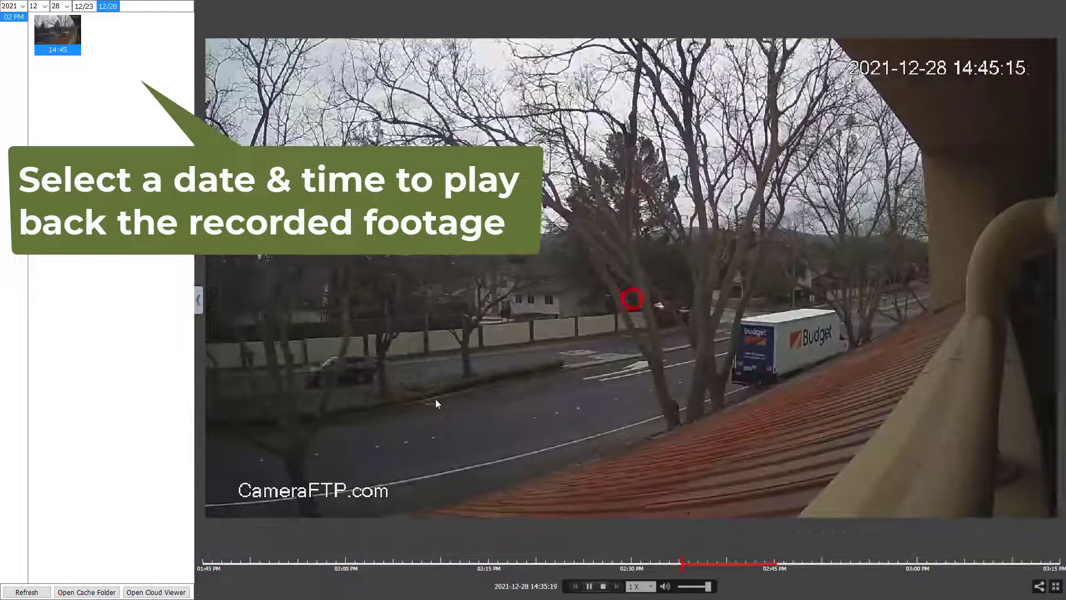
Play the December 23 16:40 recording with the file list hidden, full-screen
{"action": "left_click", "coordinate": [82, 7]}
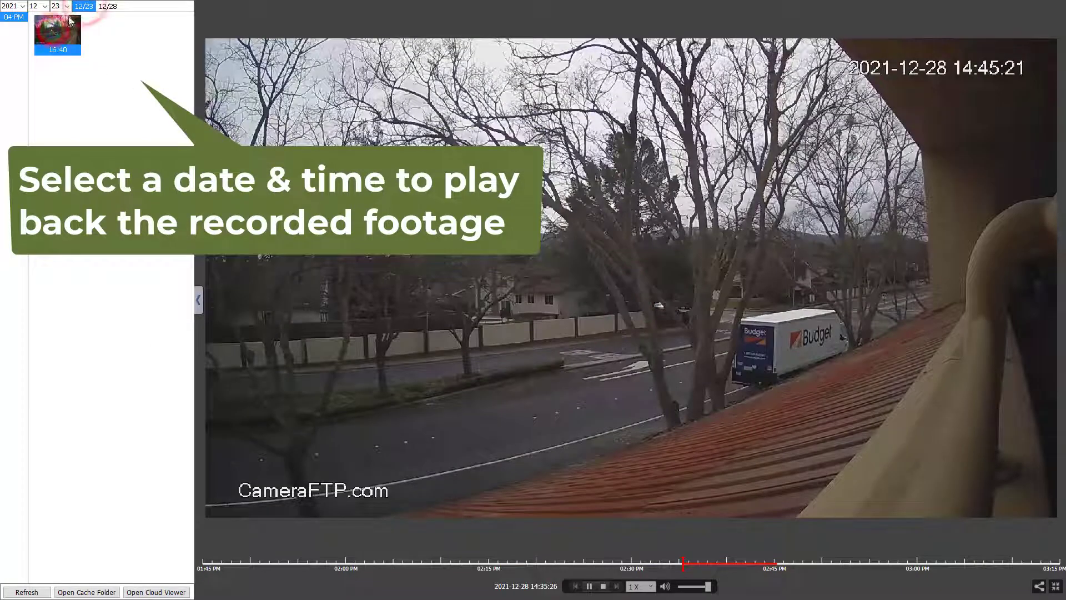
{"action": "double_click", "coordinate": [56, 32]}
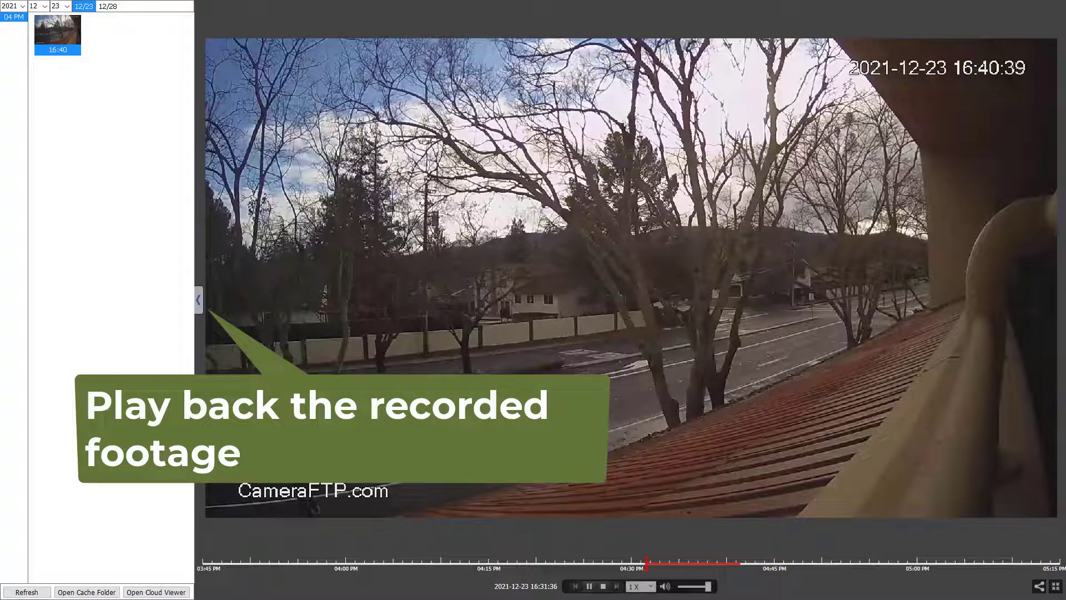
{"action": "left_click", "coordinate": [197, 300]}
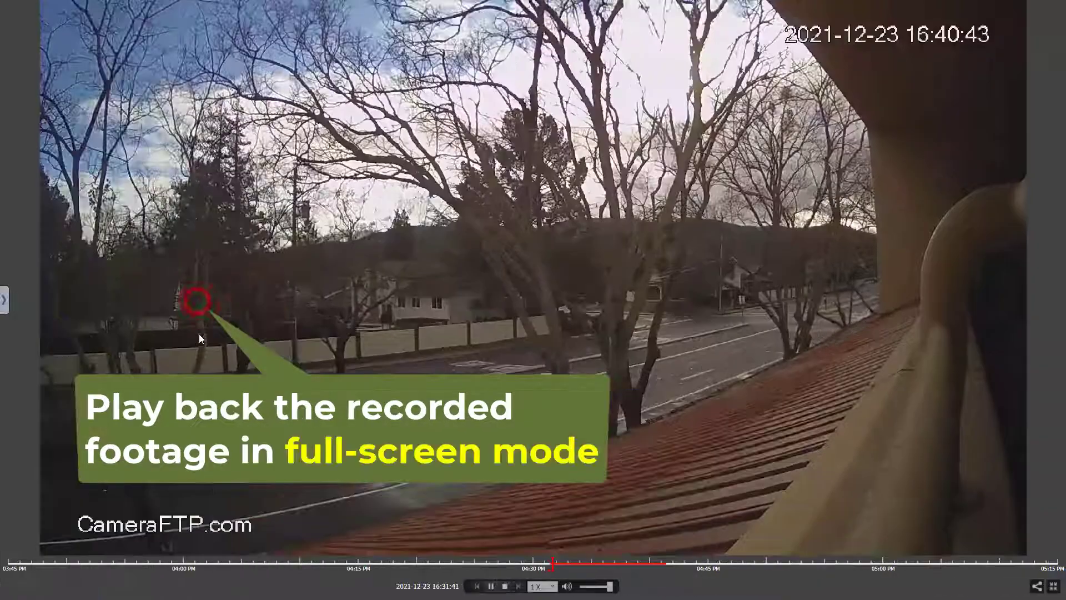
{"action": "double_click", "coordinate": [199, 334]}
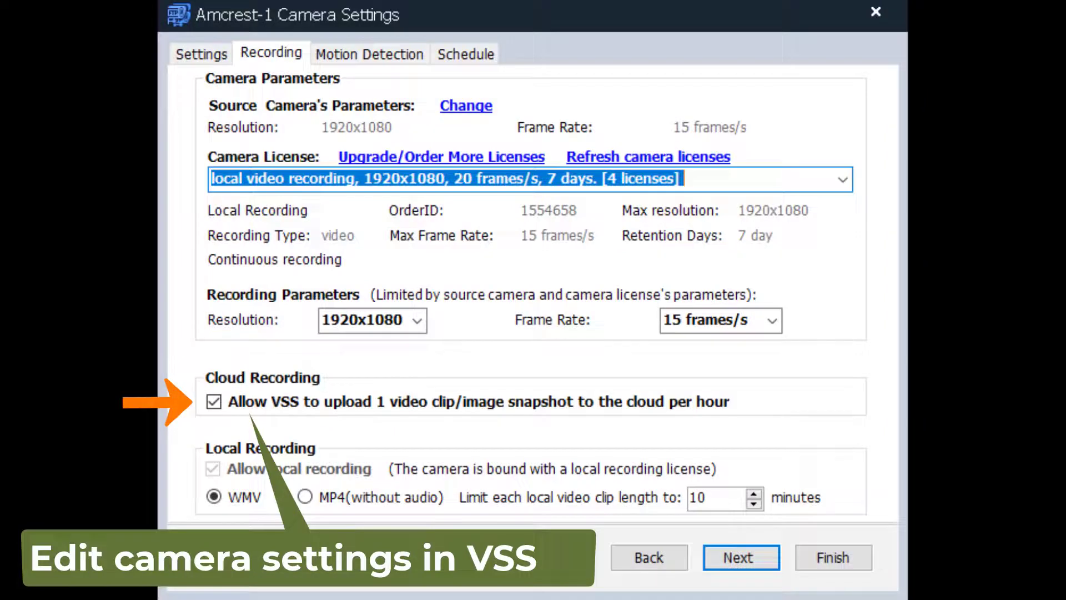